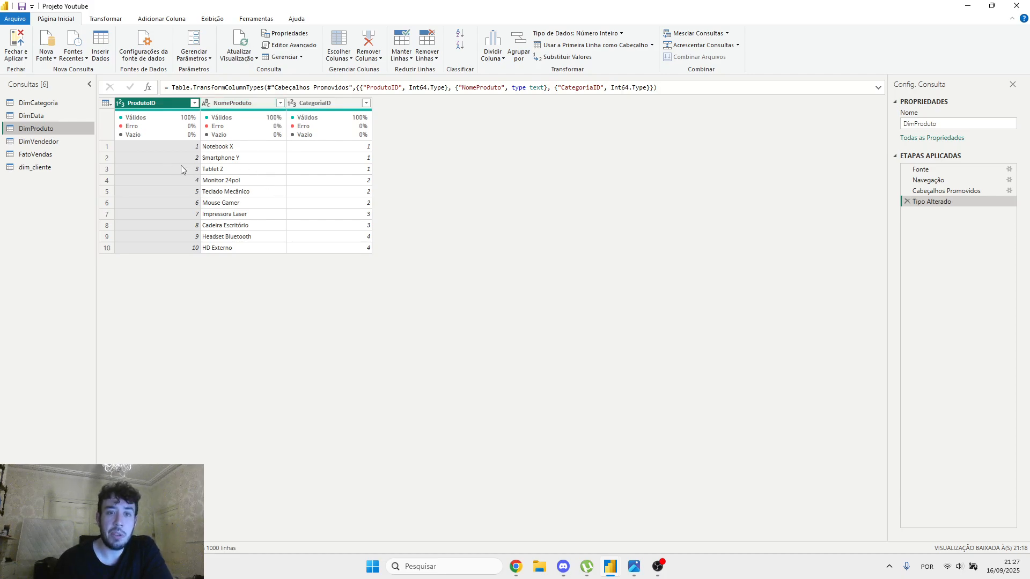
Step: Leave the query editor and enable automatic detection of new relationships after data loads in the current file's data load options
click(1014, 5)
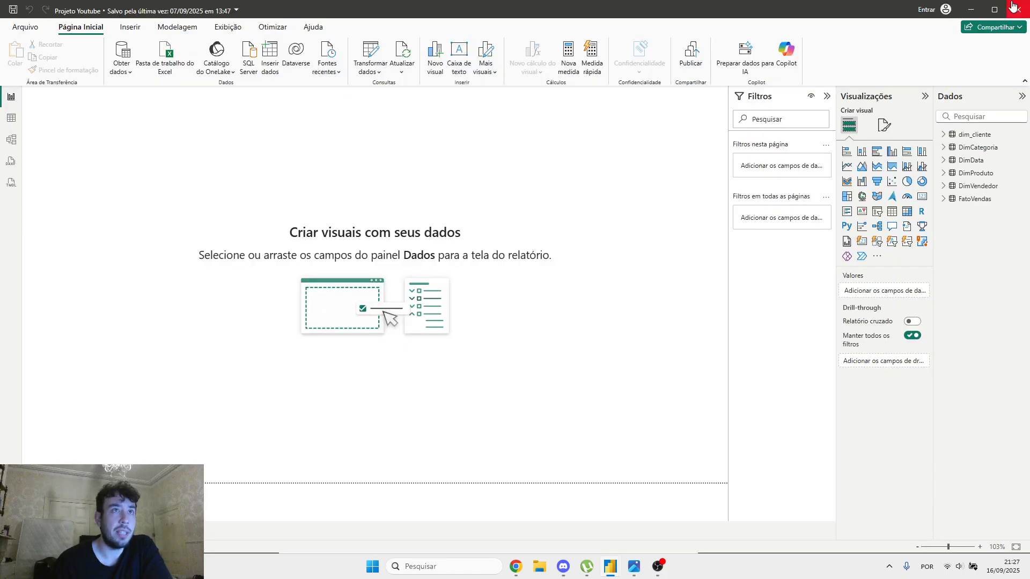
click(21, 27)
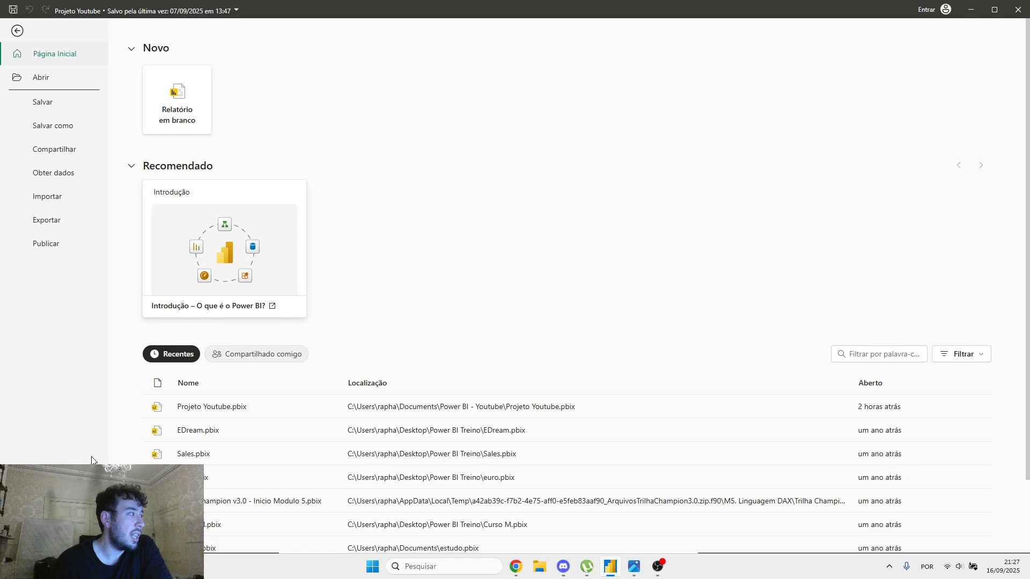
click(59, 493)
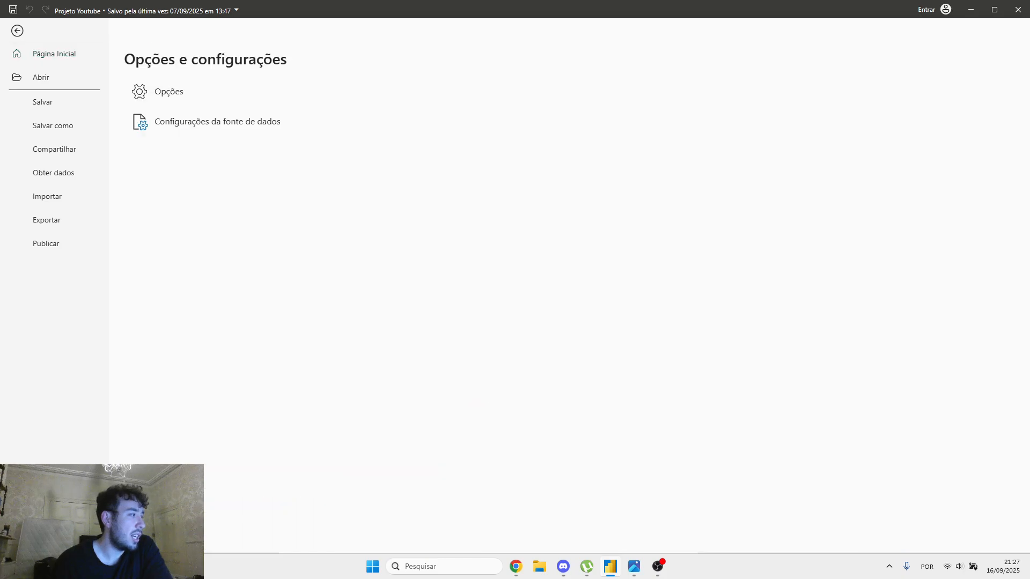
click(210, 92)
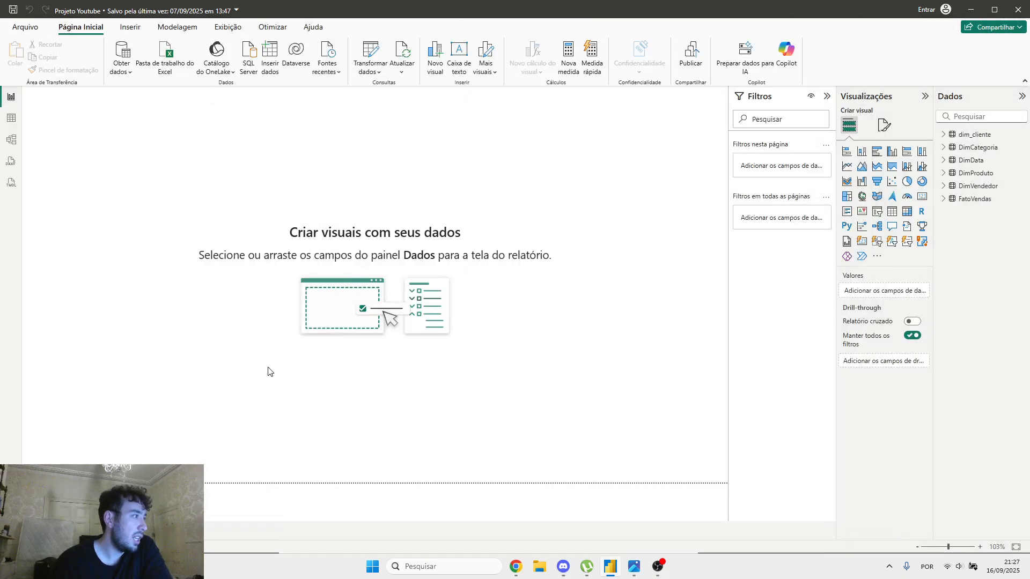
click(321, 361)
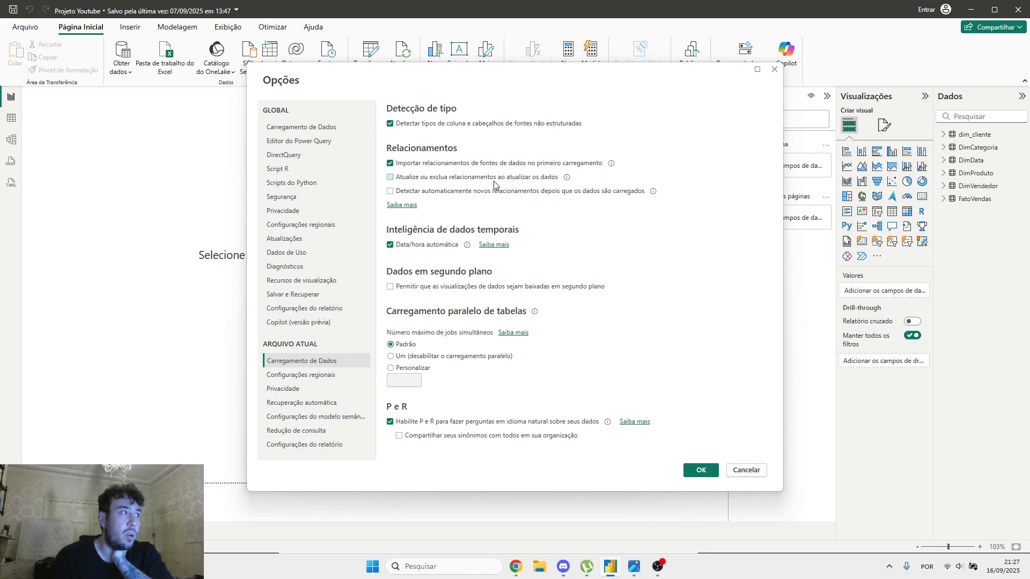
click(445, 197)
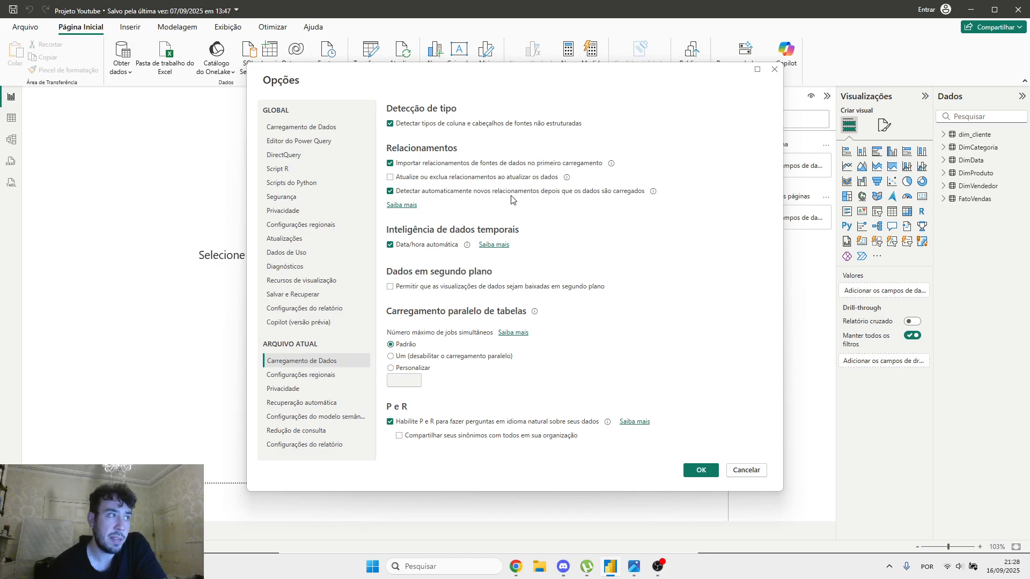
click(699, 472)
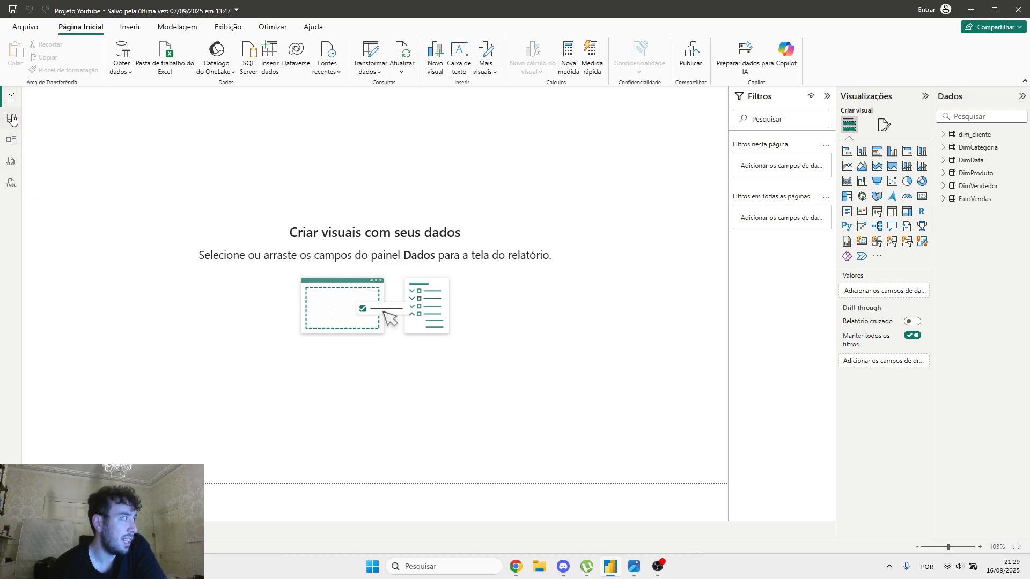
Step: Show the data model diagram with the properties pane collapsed and spread out the DimData, FatoVendas and DimVendedor tables
click(13, 147)
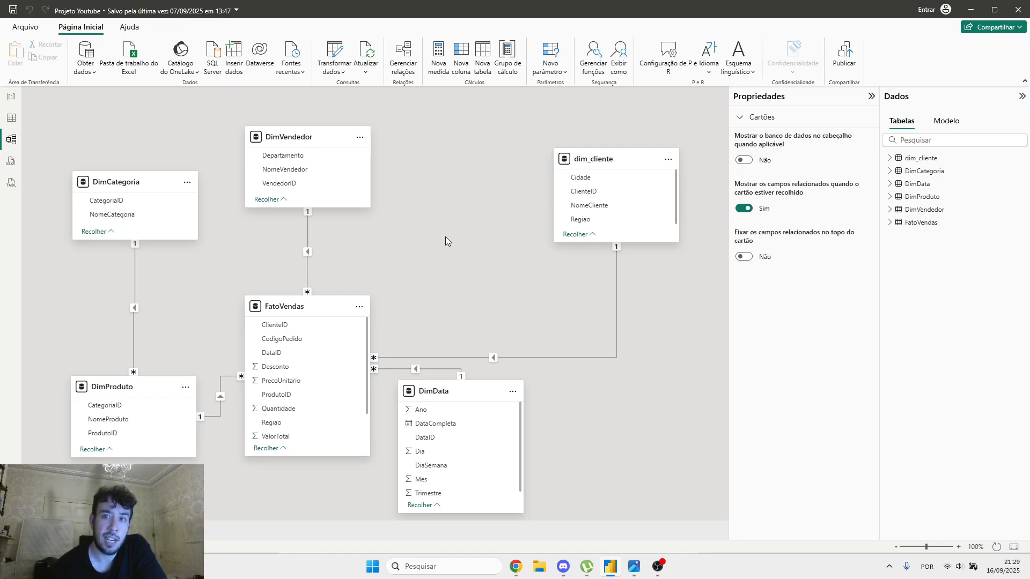
click(871, 96)
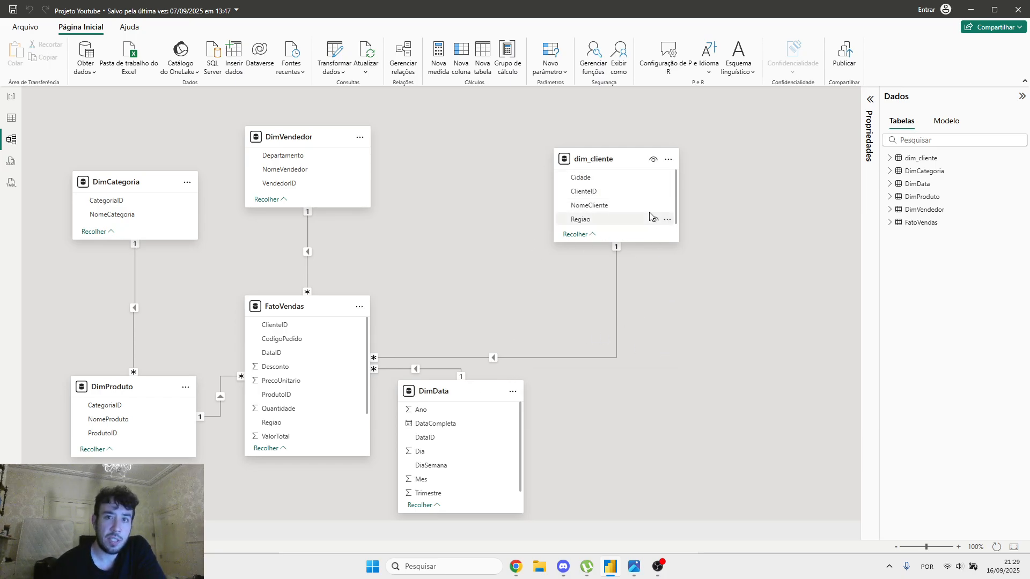
drag(479, 405, 532, 413)
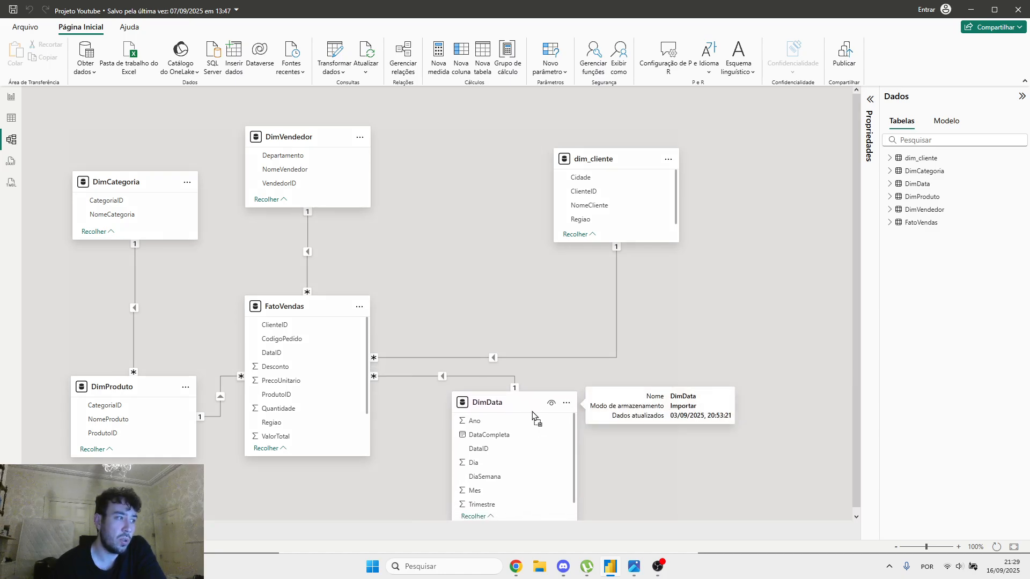
scroll(726, 317, down, 1)
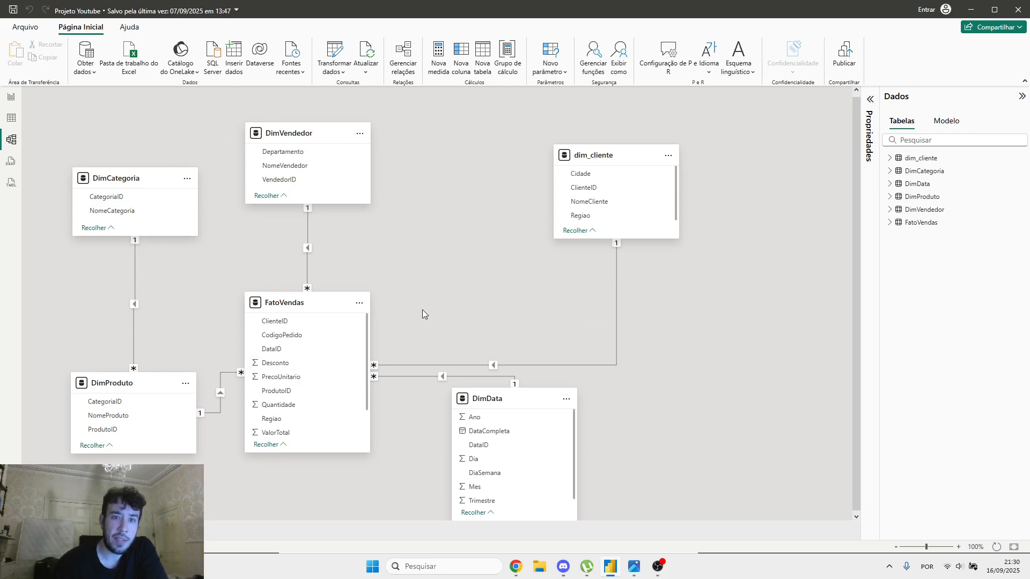
drag(313, 310, 339, 347)
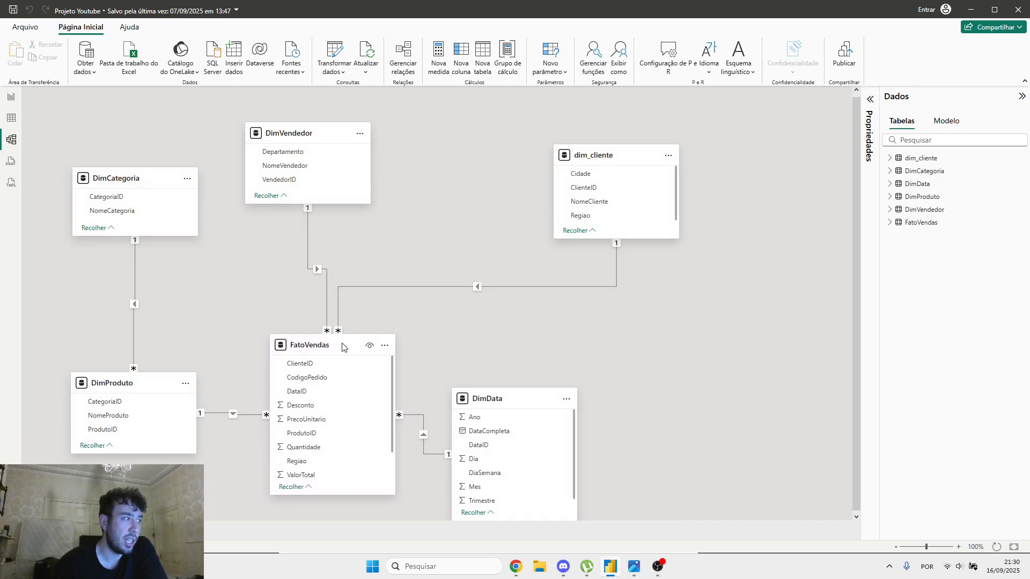
drag(318, 136, 314, 150)
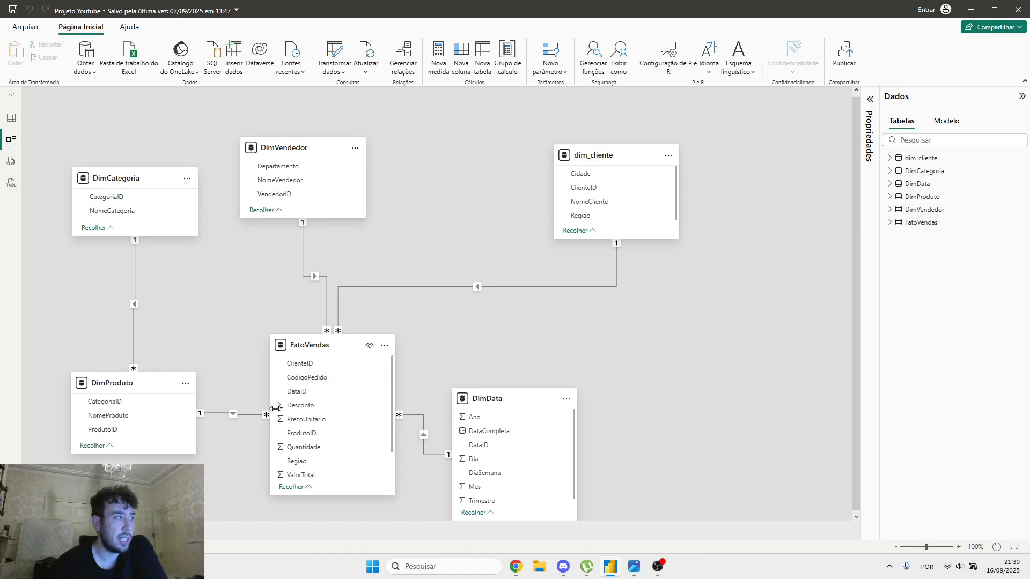
drag(526, 405, 571, 370)
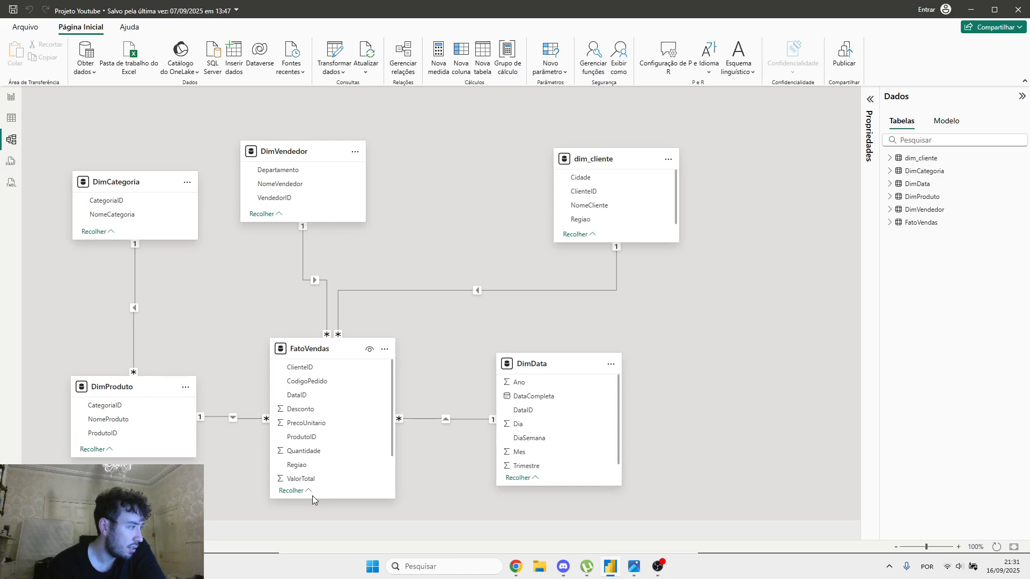
Step: Delete the relationship between DimVendedor and FatoVendas and make the DimVendedor card slightly taller
scroll(311, 451, down, 2)
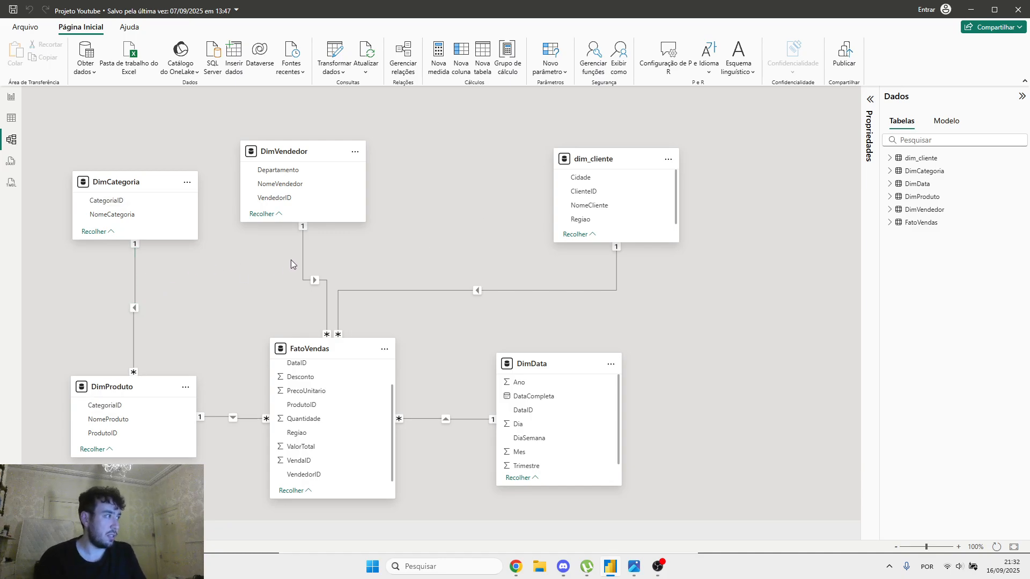
click(303, 251)
key(Delete)
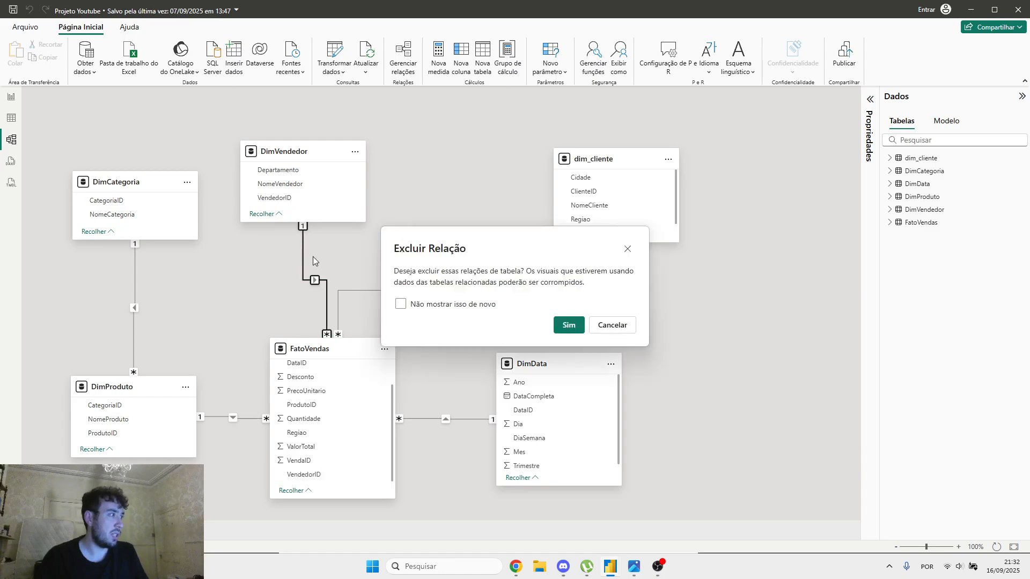
click(558, 324)
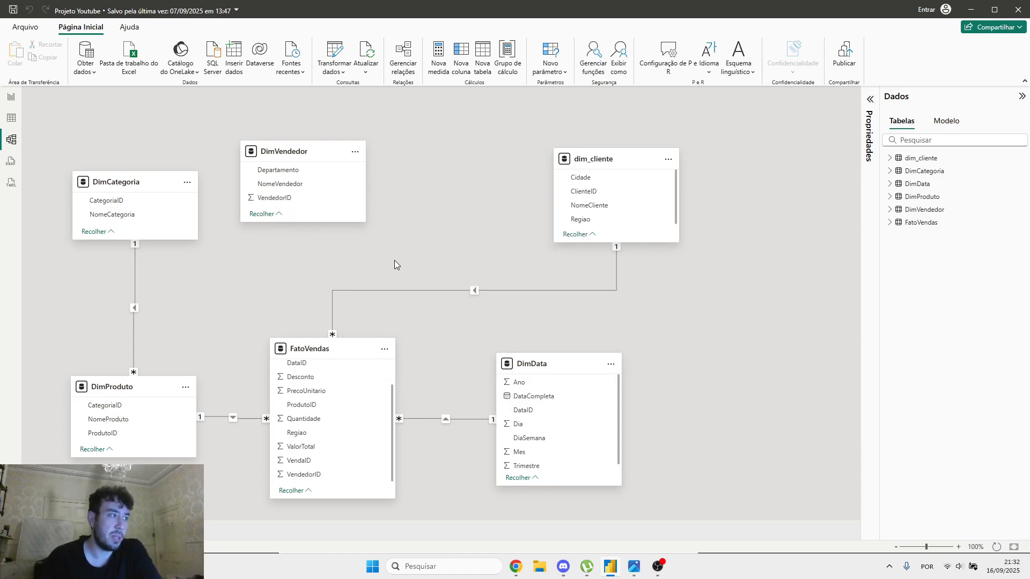
drag(282, 222, 289, 235)
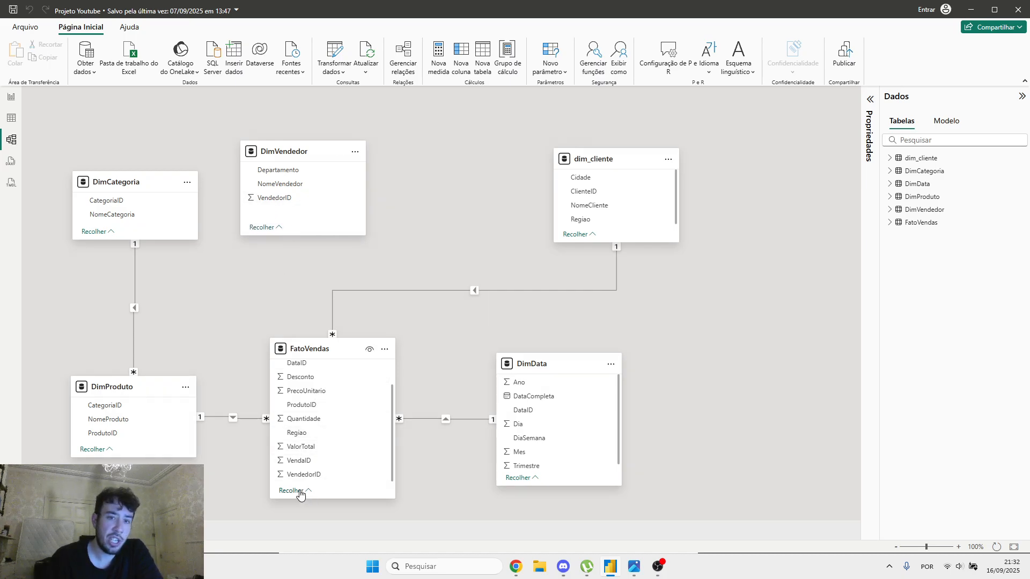
drag(271, 198, 296, 480)
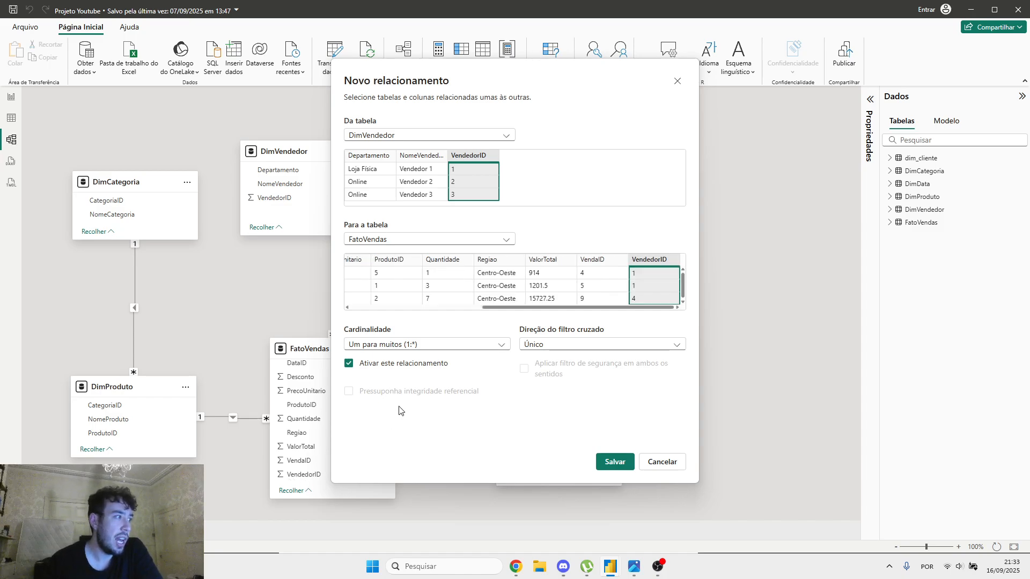
click(423, 156)
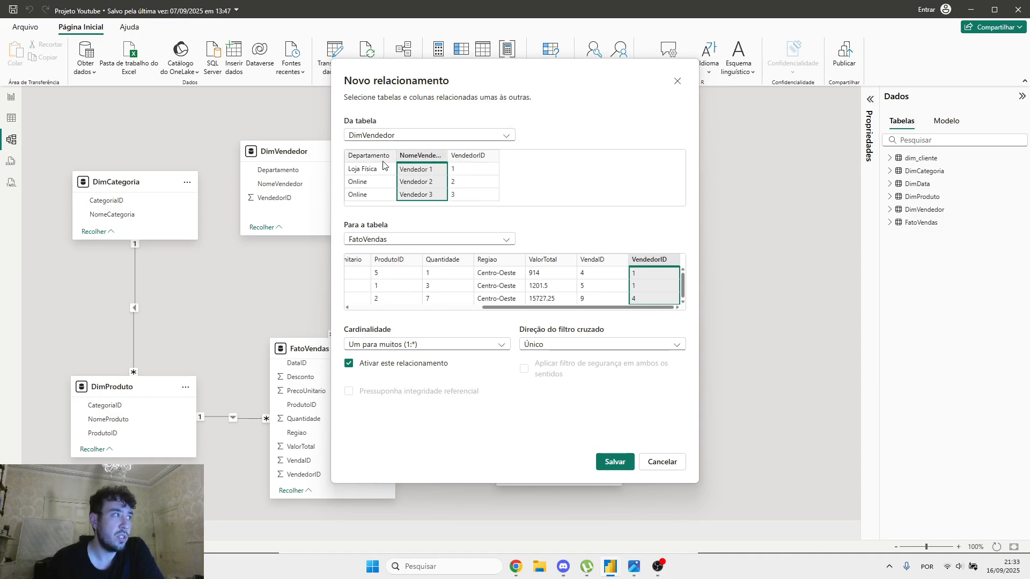
click(362, 161)
click(461, 156)
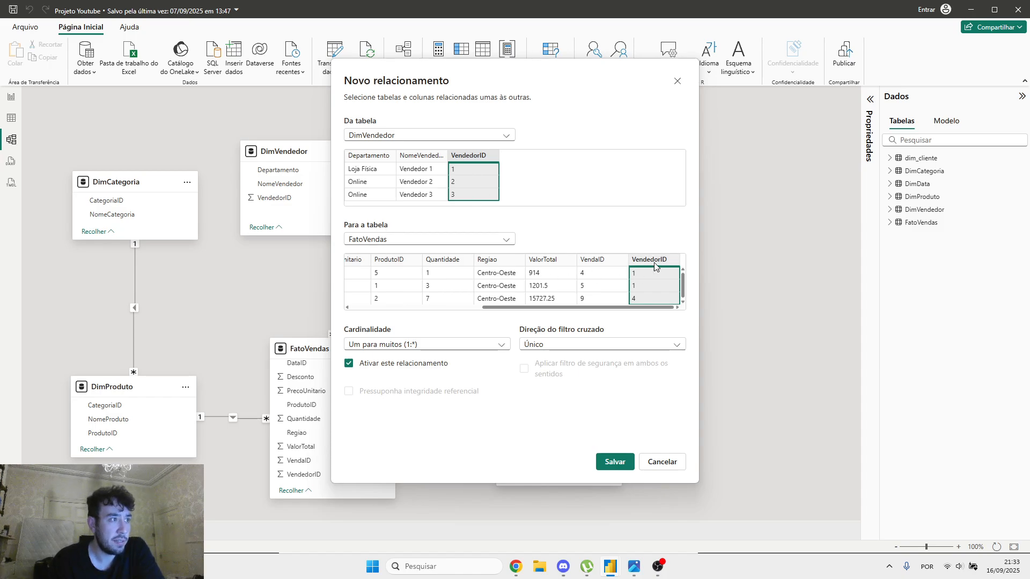
click(414, 349)
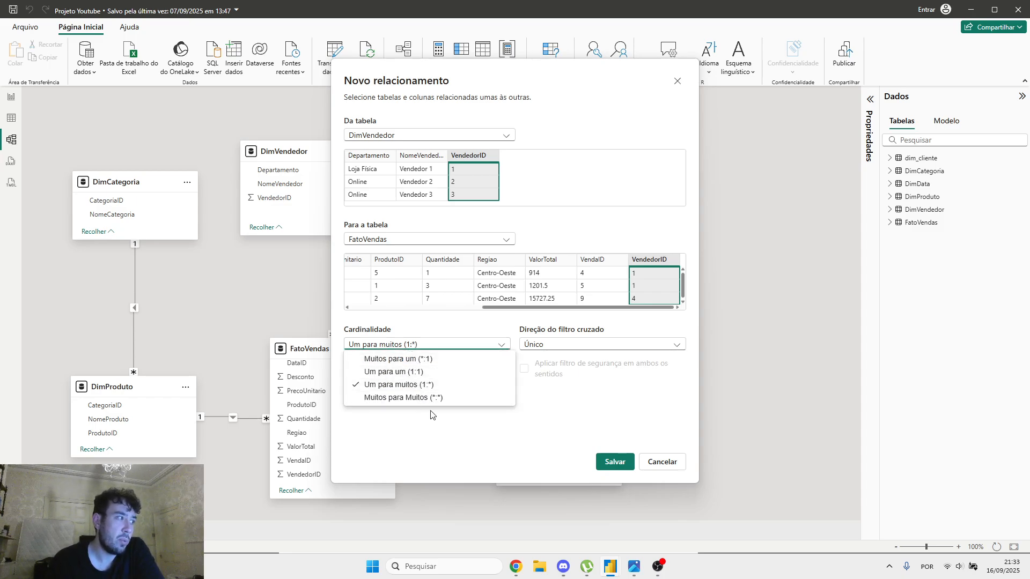
click(413, 386)
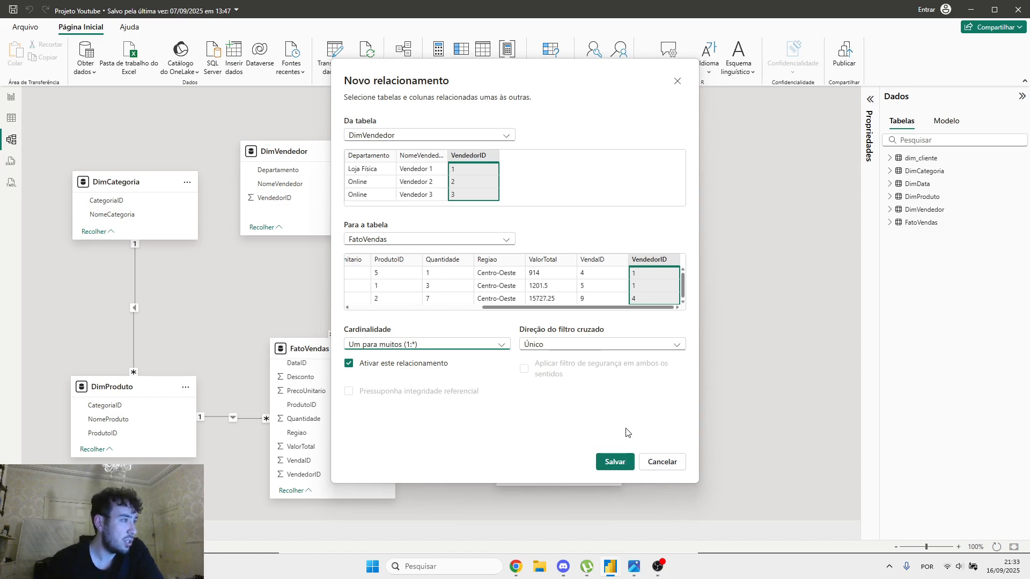
click(678, 81)
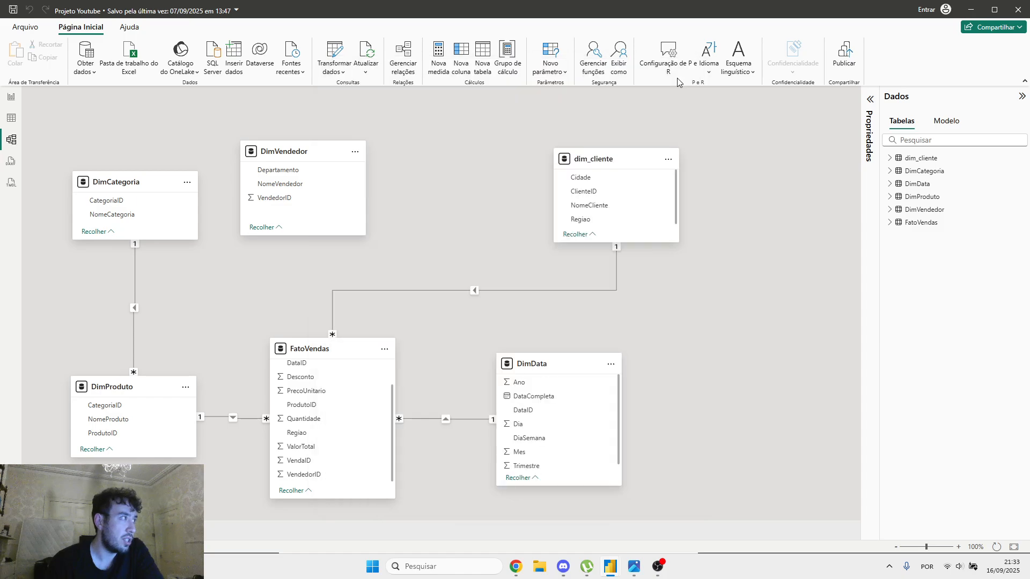
Step: Examine the VendedorID values of the DimVendedor and FatoVendas queries in the query editor, and return to the model
click(337, 58)
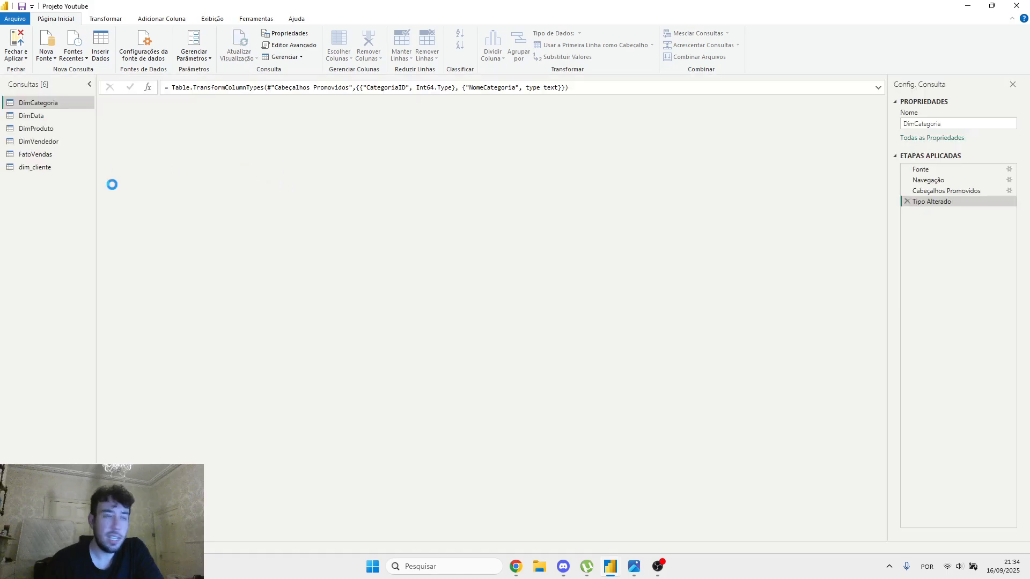
drag(366, 6, 483, 2)
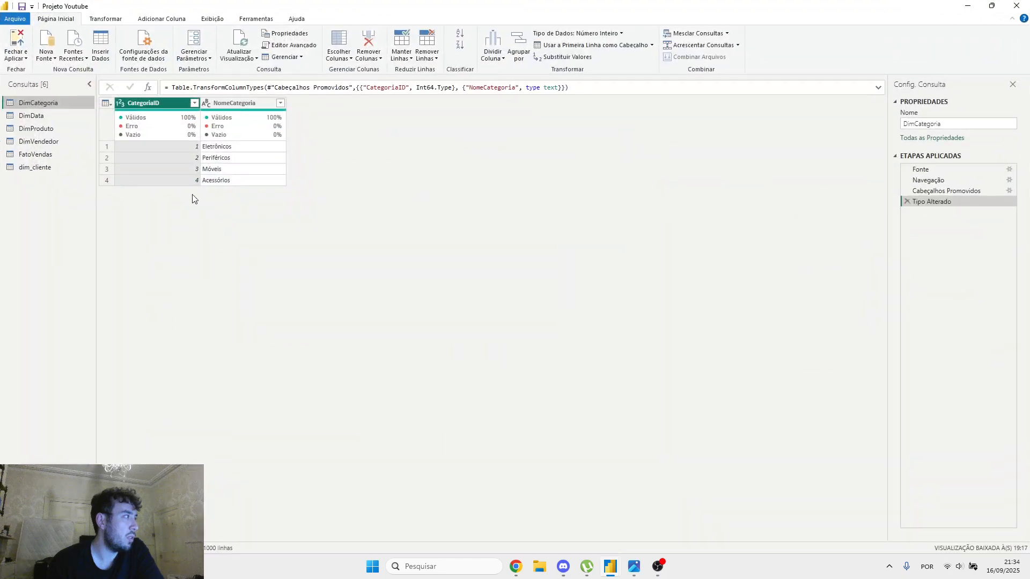
click(39, 141)
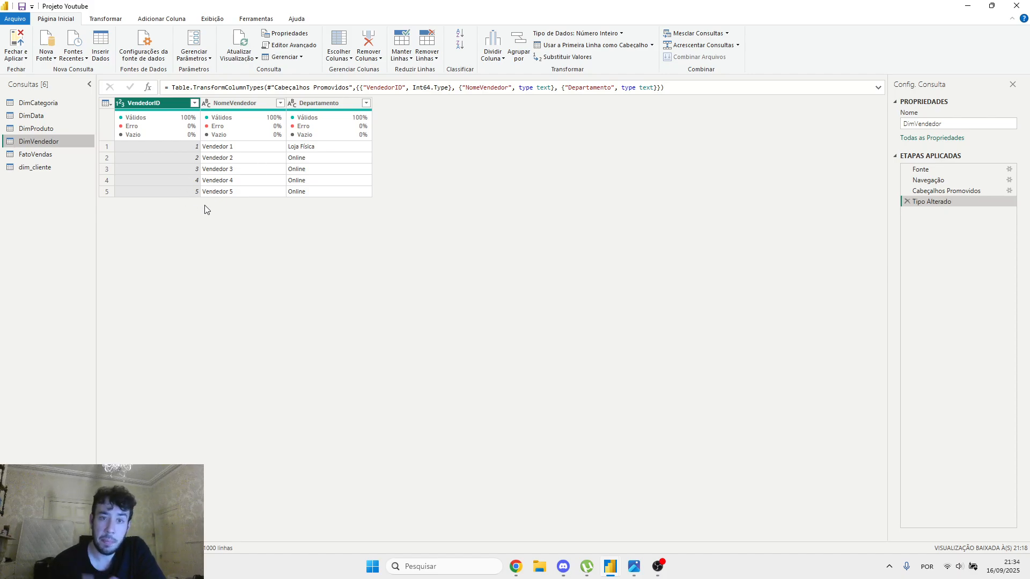
click(43, 155)
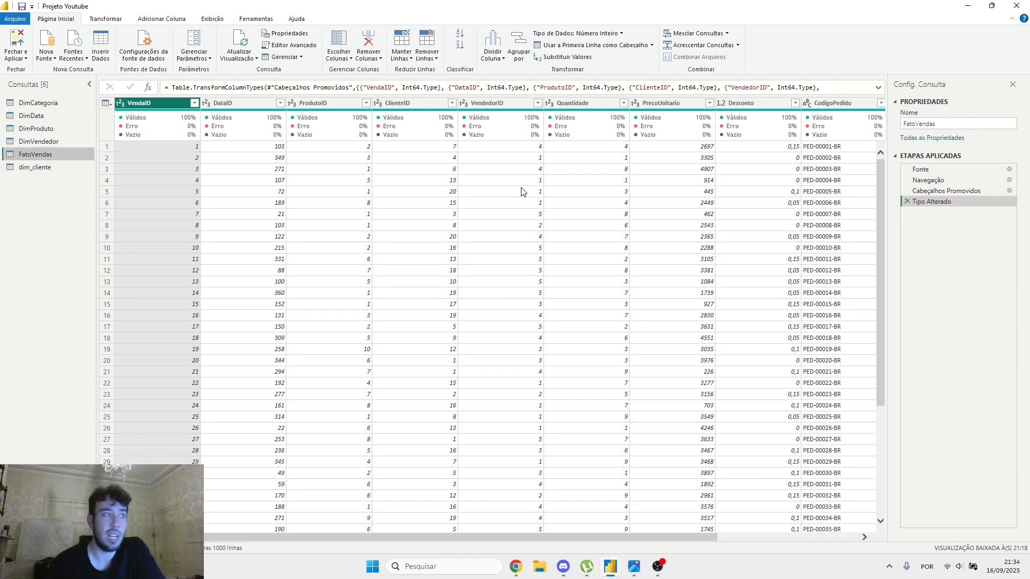
click(54, 142)
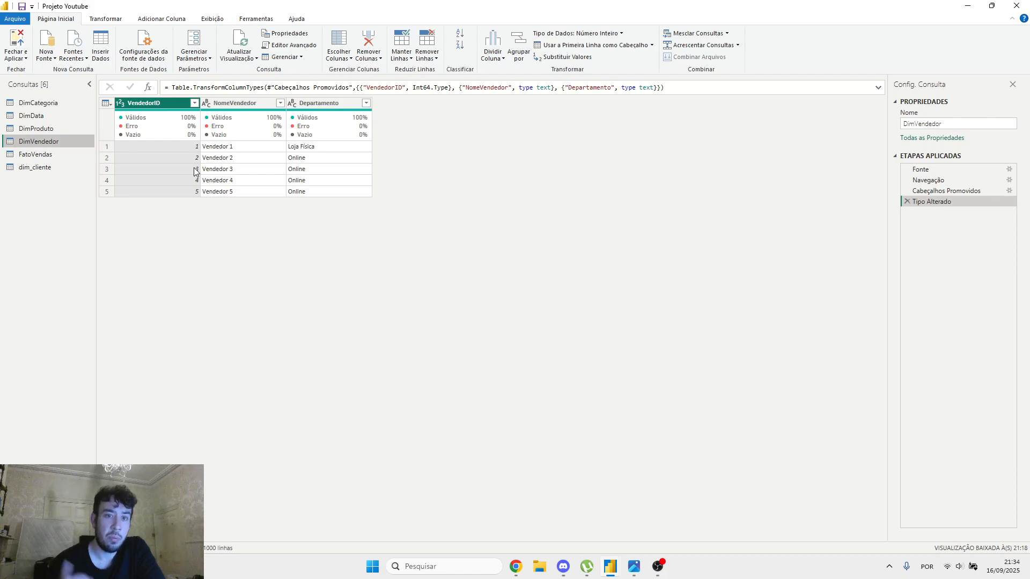
click(1017, 6)
Step: Relate VendedorID in DimVendedor to VendedorID in FatoVendas as an active one-to-many relationship with single cross-filter direction
drag(276, 197, 308, 478)
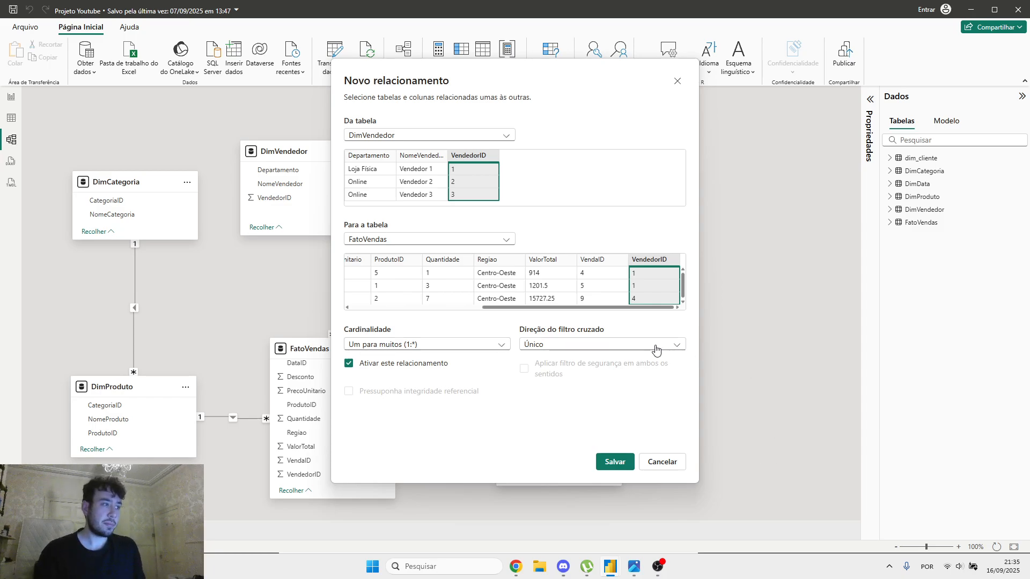
click(617, 348)
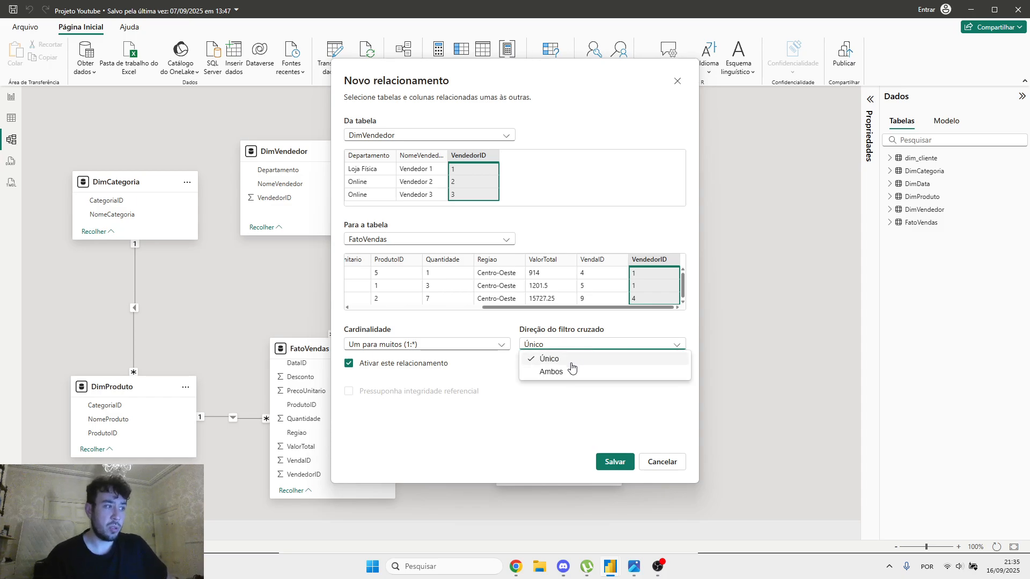
click(568, 333)
click(612, 461)
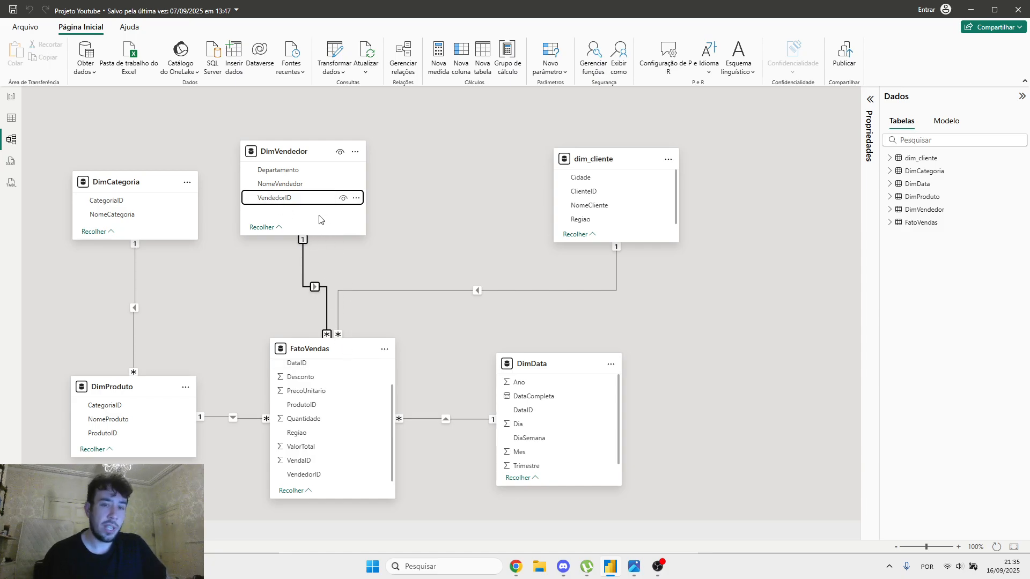
click(402, 218)
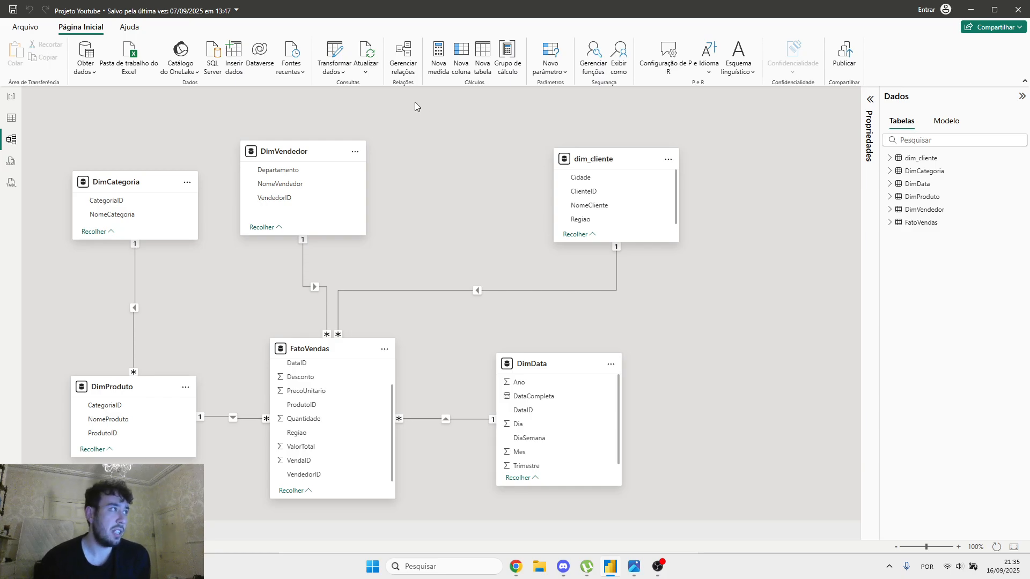
Step: Run automatic detection of relationships from the model's relationship manager
click(403, 56)
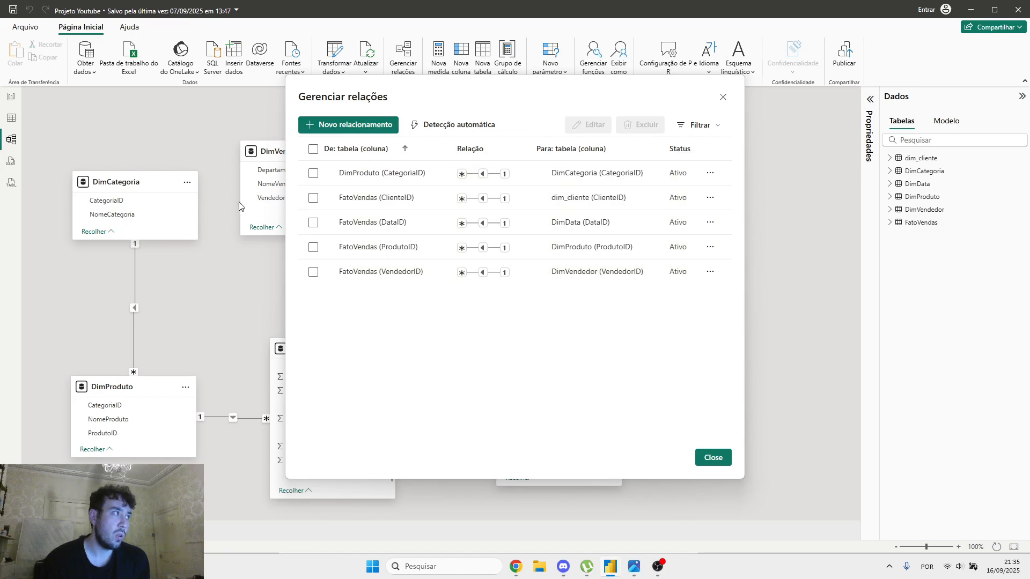
click(443, 124)
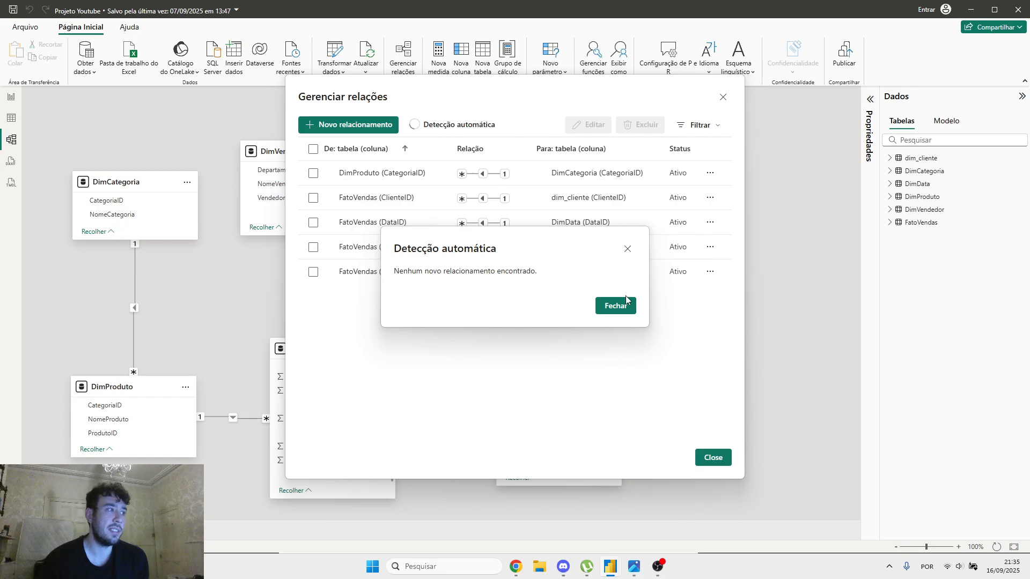
Step: Review the listed relationships and the actions available for the DimProduto to DimCategoria relationship, and leave the relationship manager
click(625, 300)
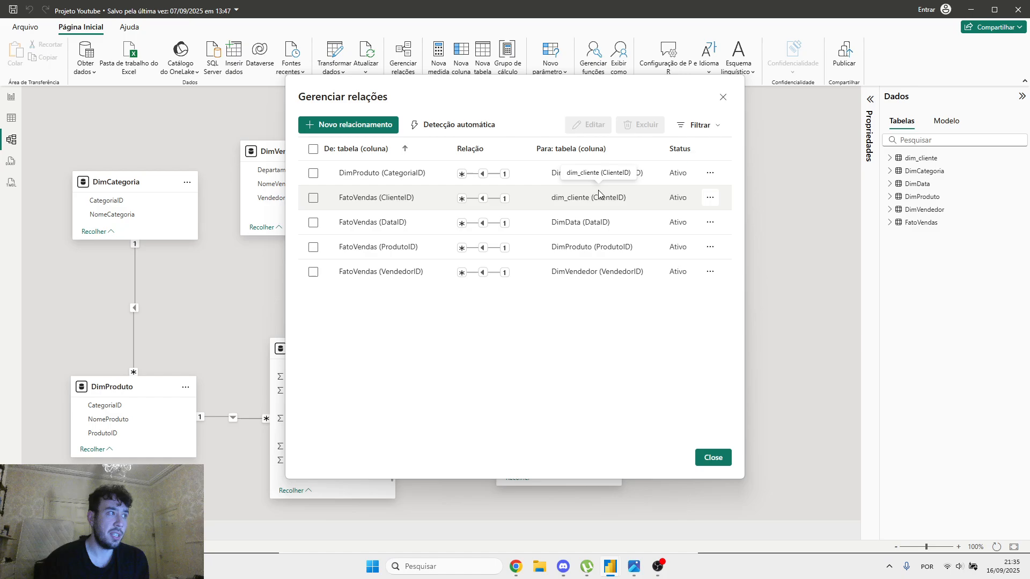
mouse_move(483, 205)
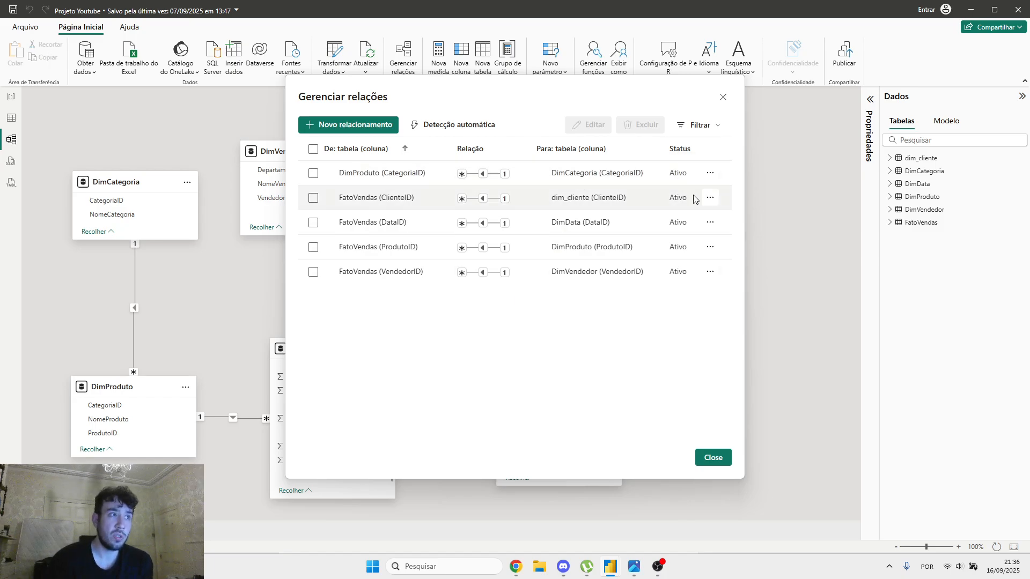
click(709, 173)
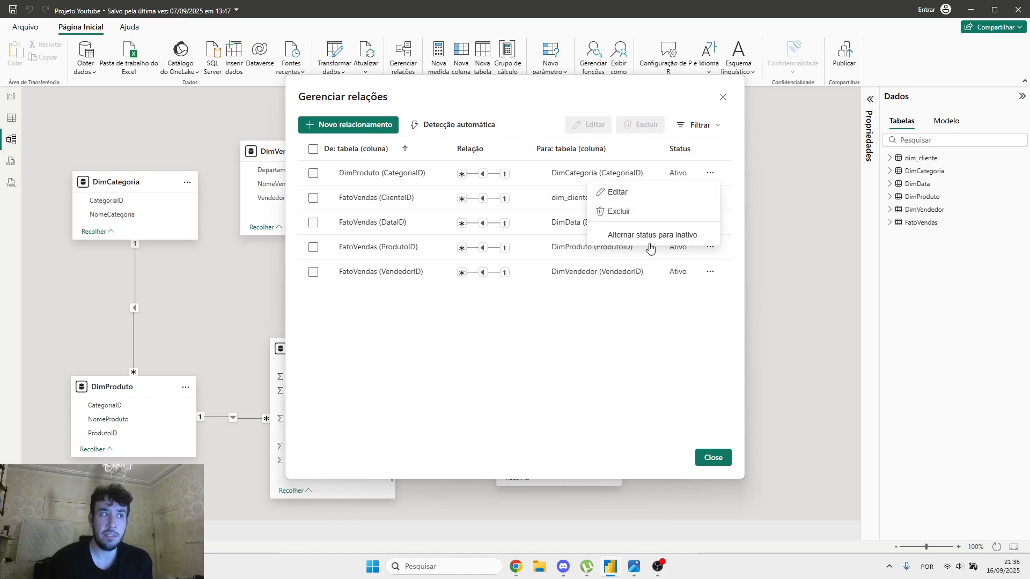
click(704, 175)
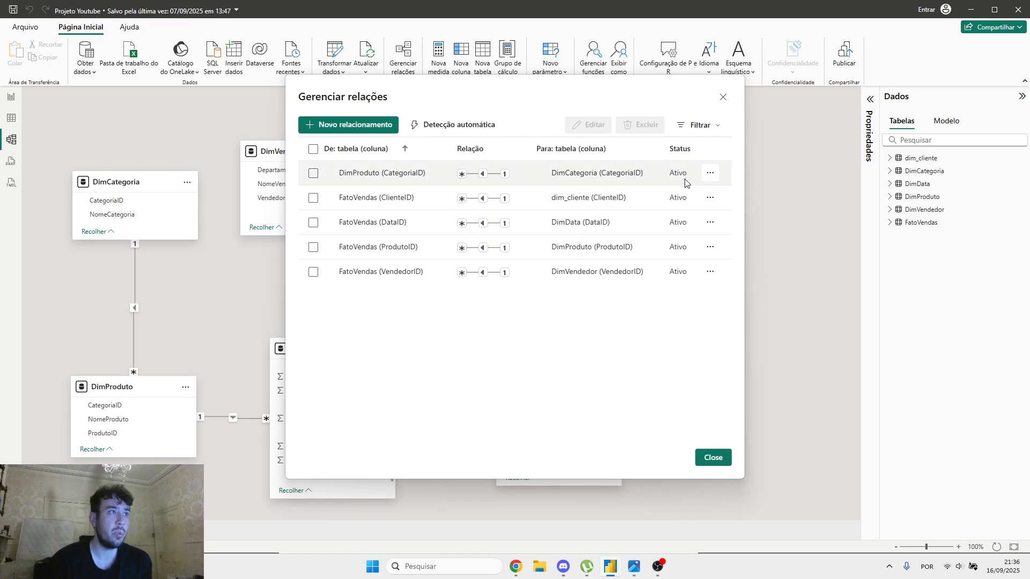
click(722, 99)
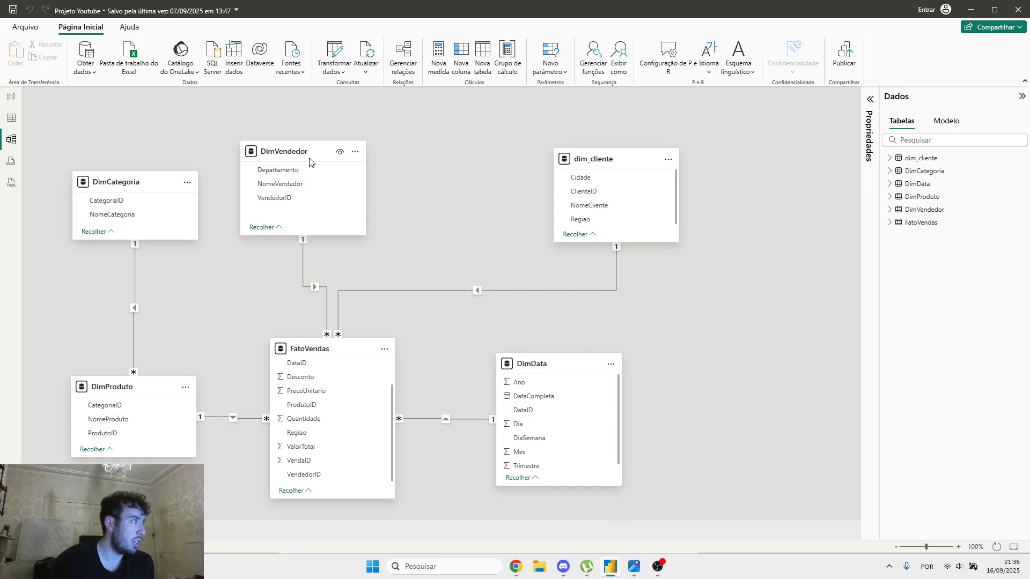
Step: Move the DimVendedor card slightly up and to the left, and look through the fields of FatoVendas
drag(310, 160, 296, 153)
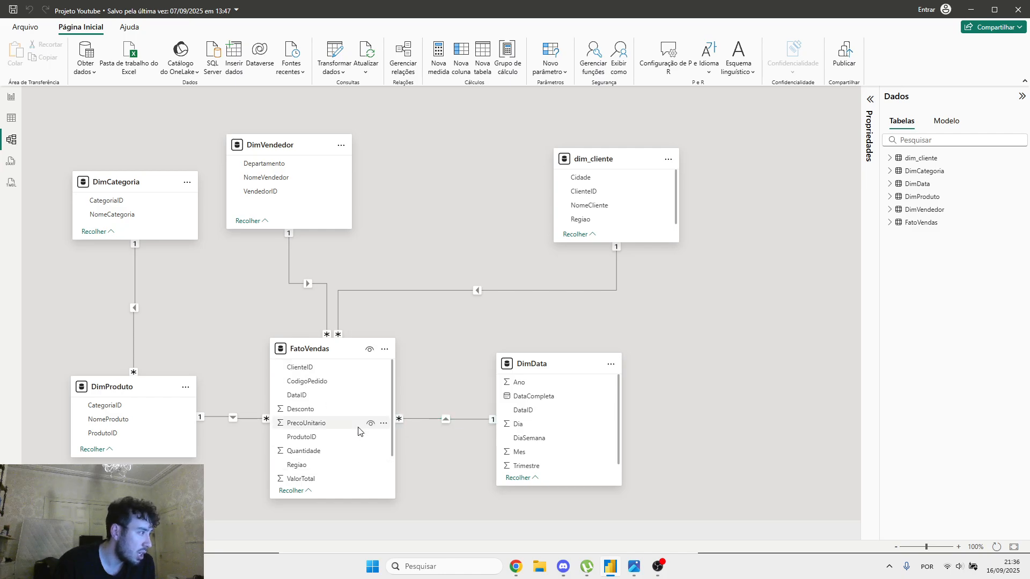
scroll(354, 423, up, 2)
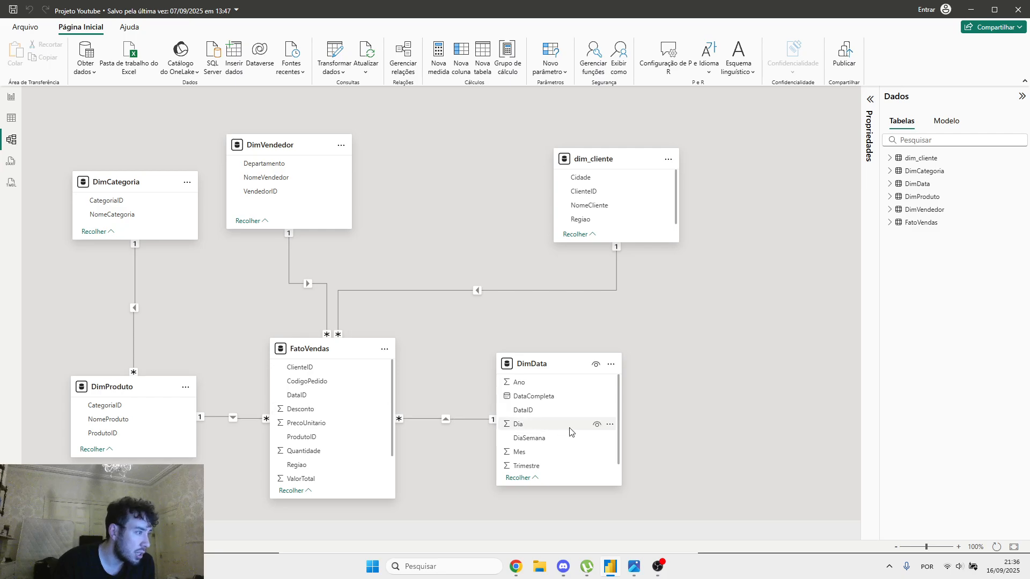
scroll(333, 456, down, 2)
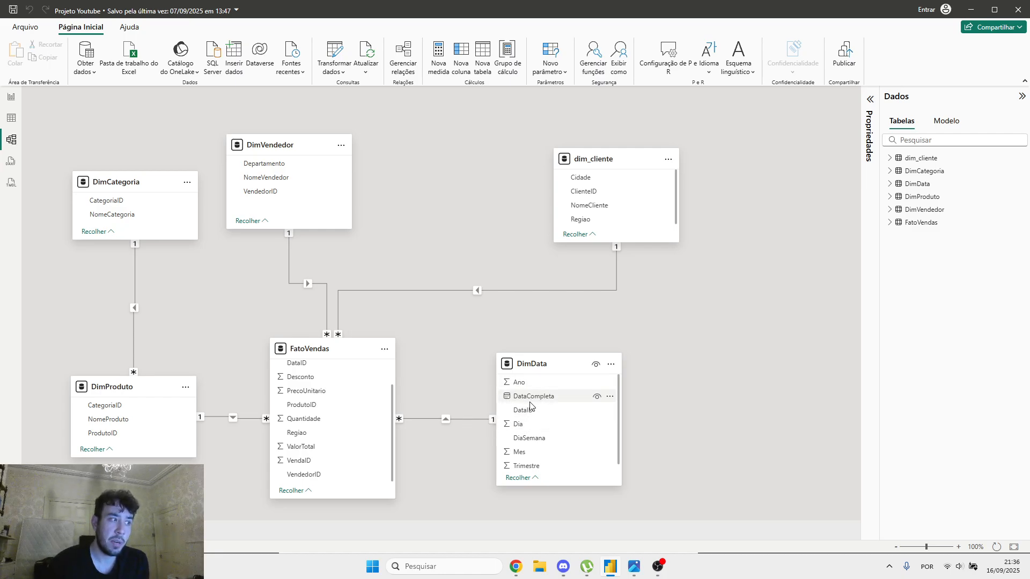
scroll(316, 406, up, 2)
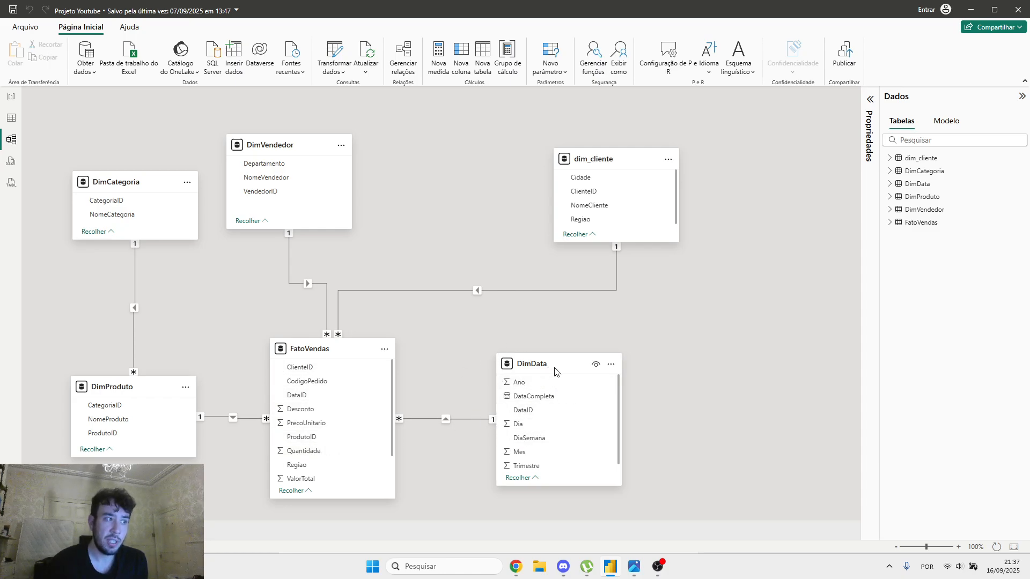
mouse_move(568, 372)
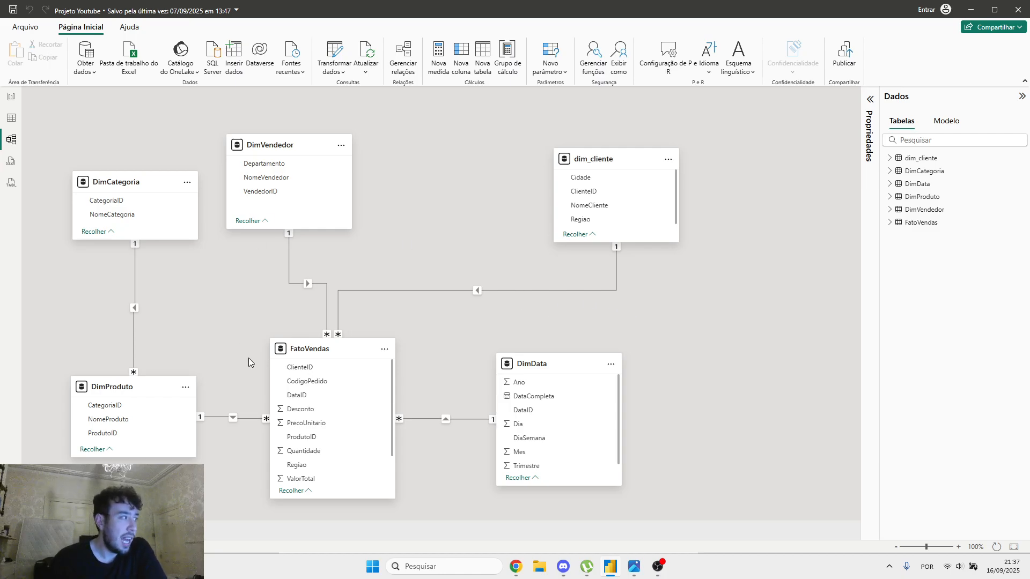
Step: Inspect the cardinality and cross-filter direction options of the DimProduto to DimCategoria relationship without saving any change
double_click(136, 291)
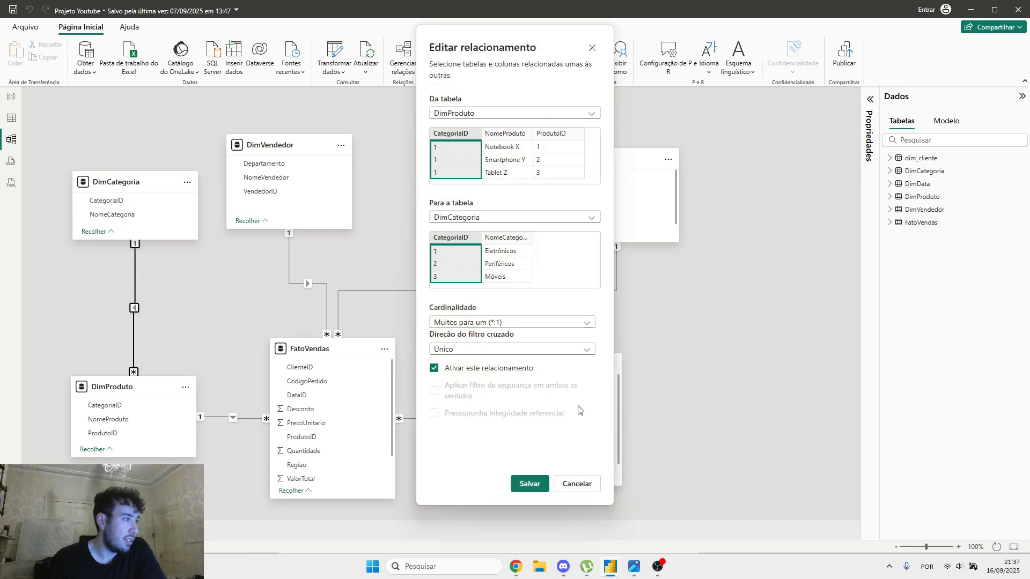
click(470, 350)
click(573, 499)
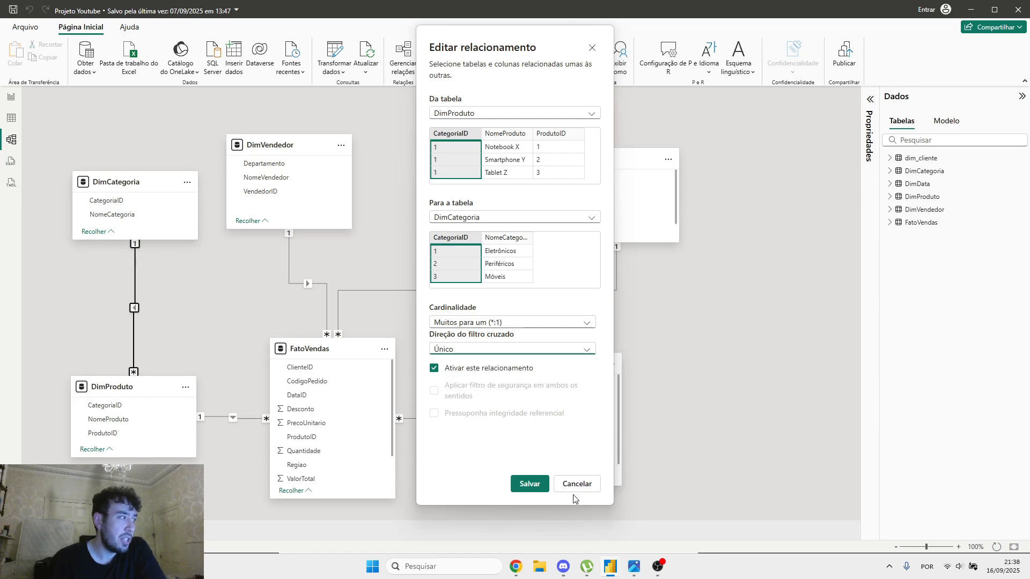
click(578, 484)
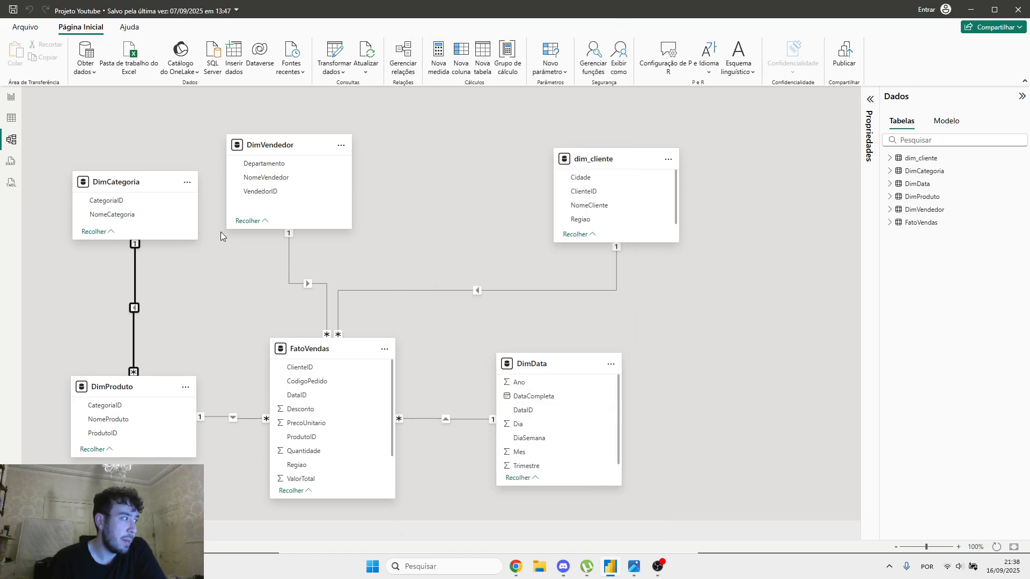
click(159, 159)
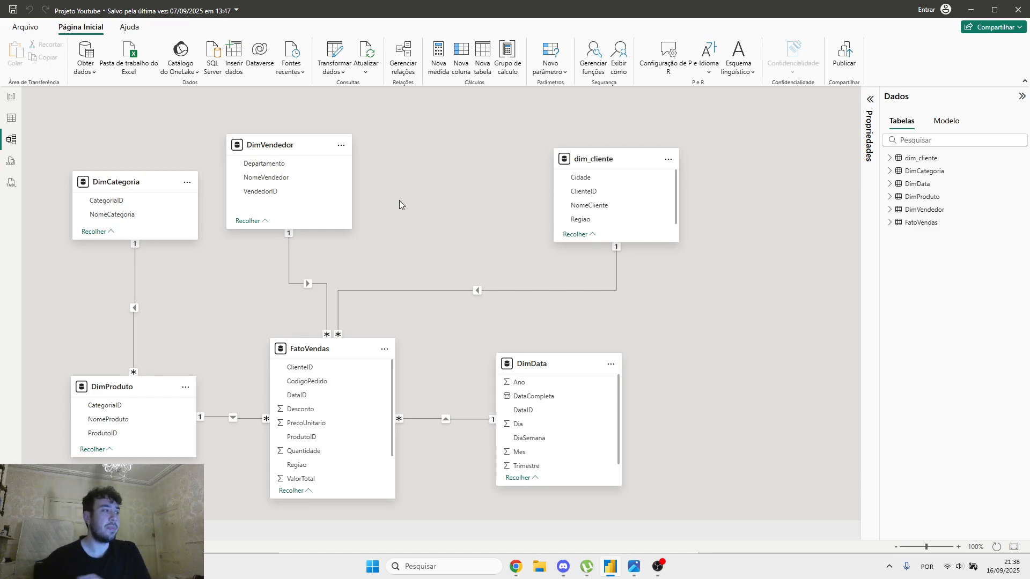
Step: Inspect the cross-filter direction options of the FatoVendas to dim_cliente relationship without saving any change
double_click(485, 291)
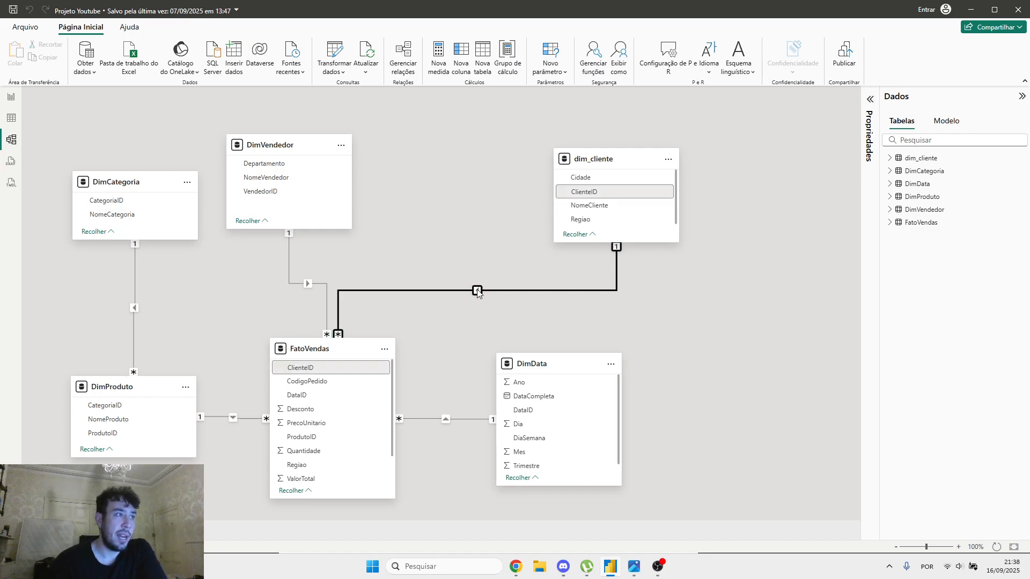
click(554, 337)
click(656, 456)
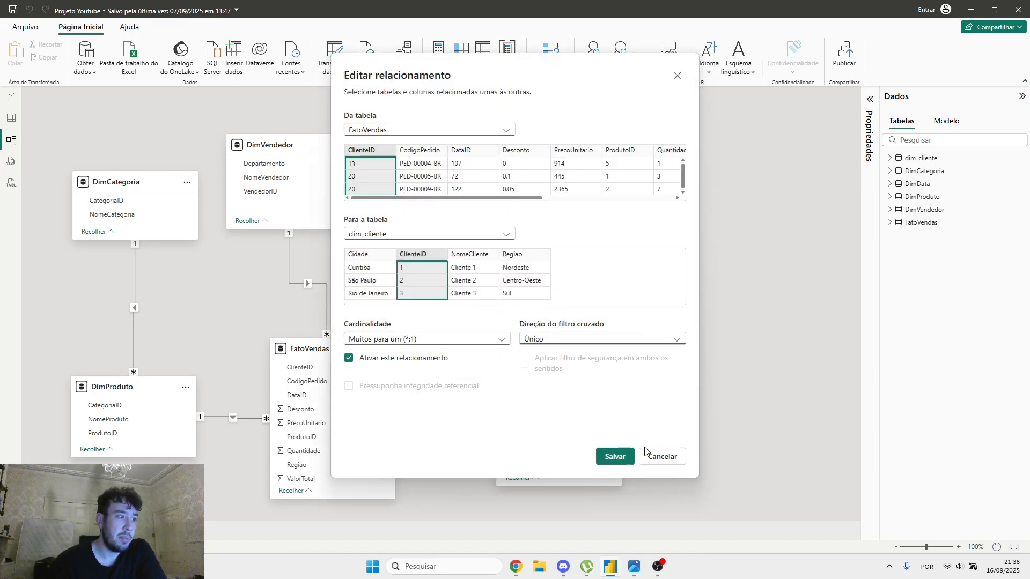
click(655, 456)
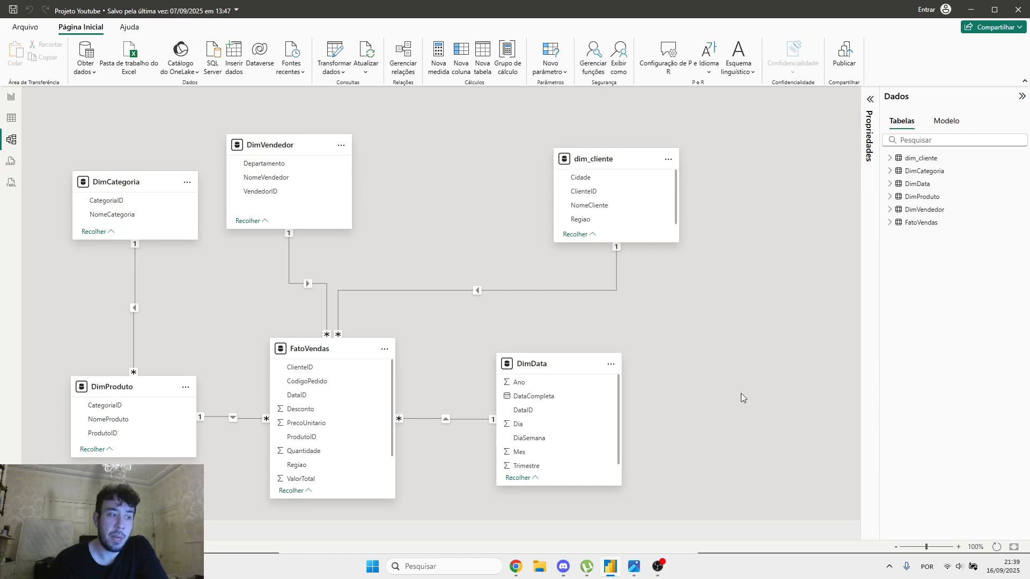
Step: Switch to the image viewer showing data_model_bridge.png to compare the single-direction and both-direction bridge table diagrams
mouse_move(634, 567)
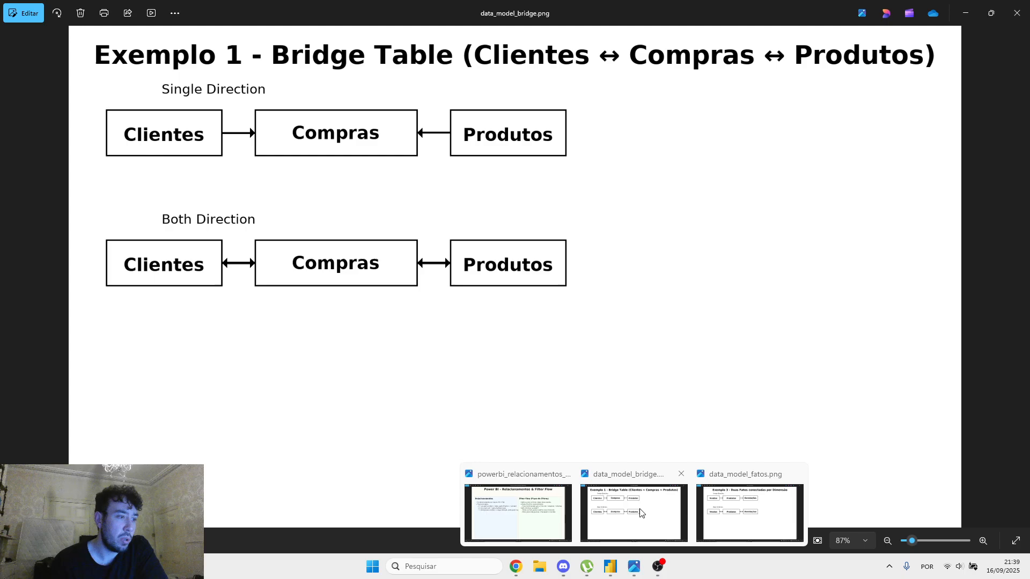
click(644, 512)
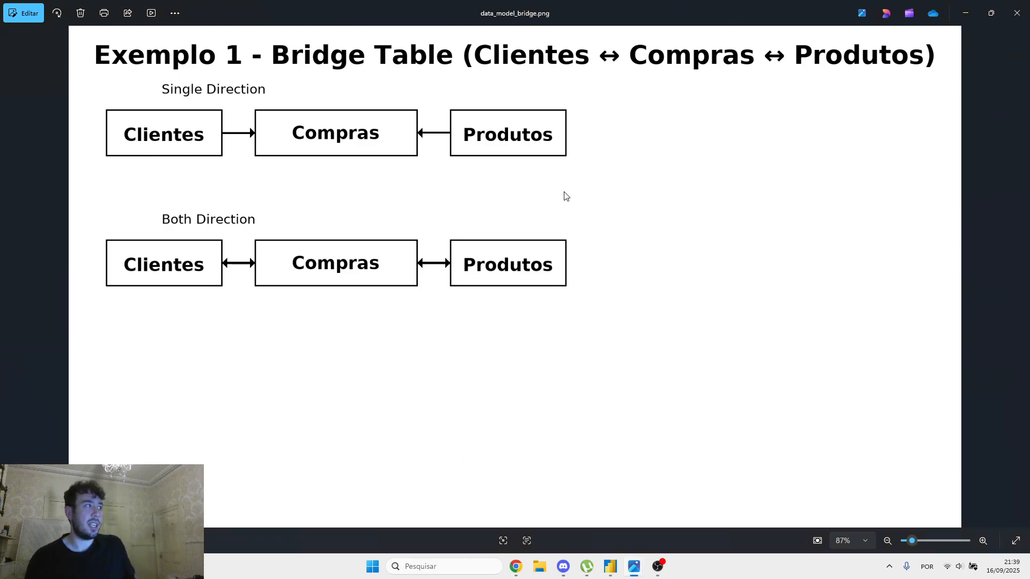